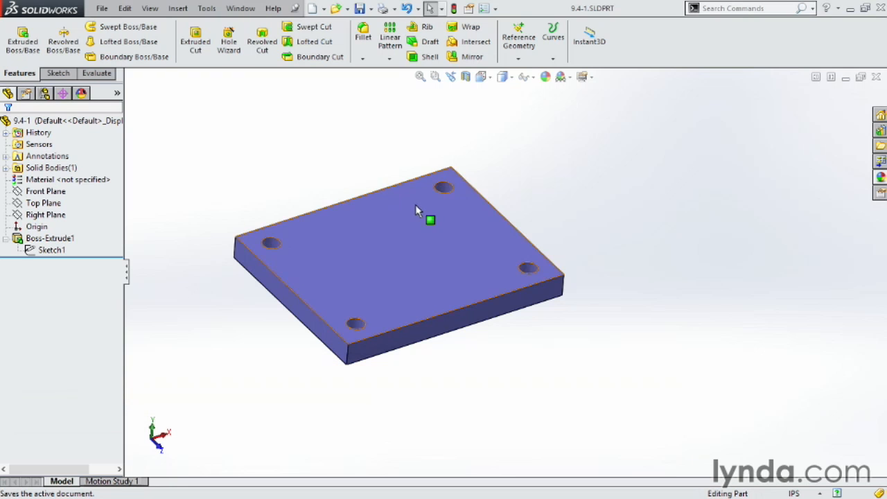
Open the plate extrusion's base sketch face-on, examine its four-hole layout and dimensions, and leave the sketch
left_click(30, 253)
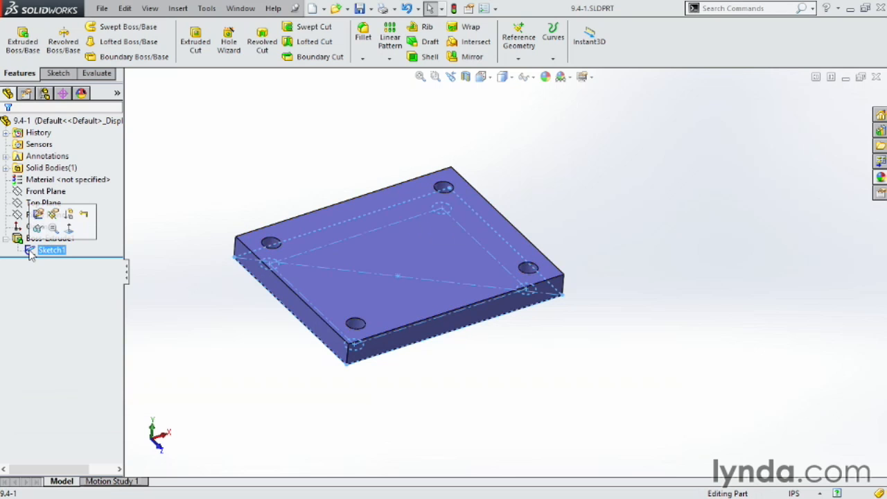
left_click(36, 239)
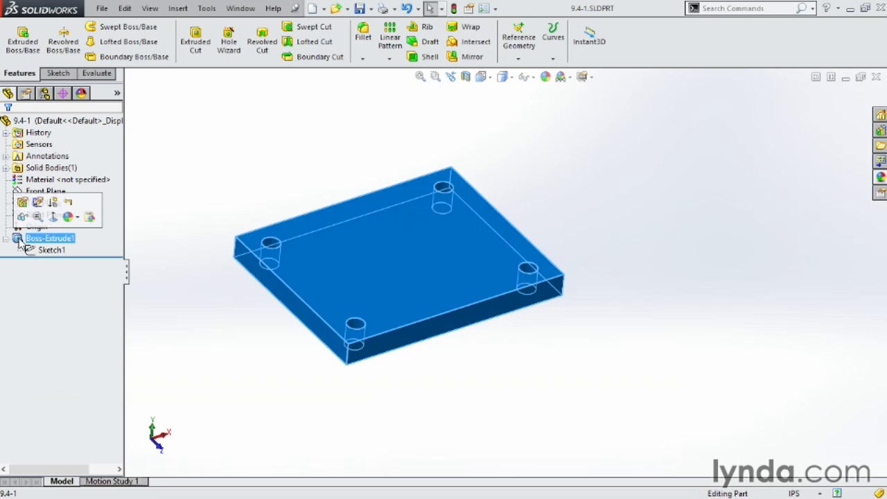
left_click(40, 250)
left_click(34, 211)
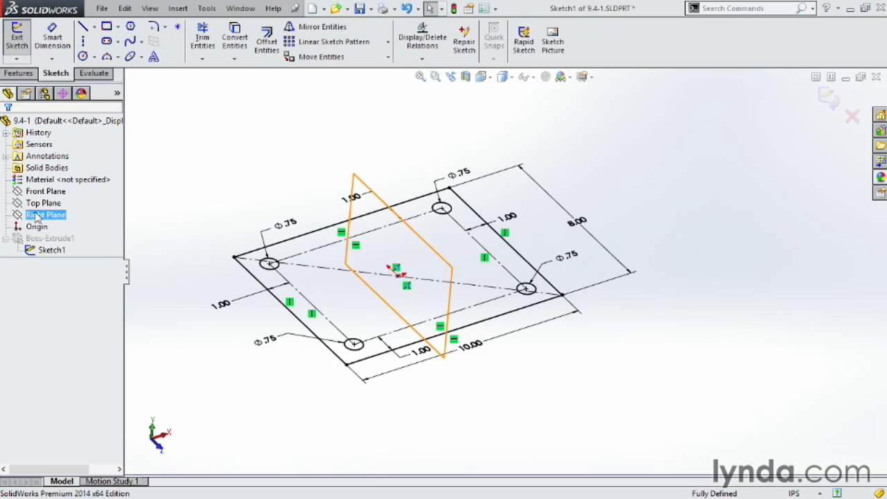
key("space")
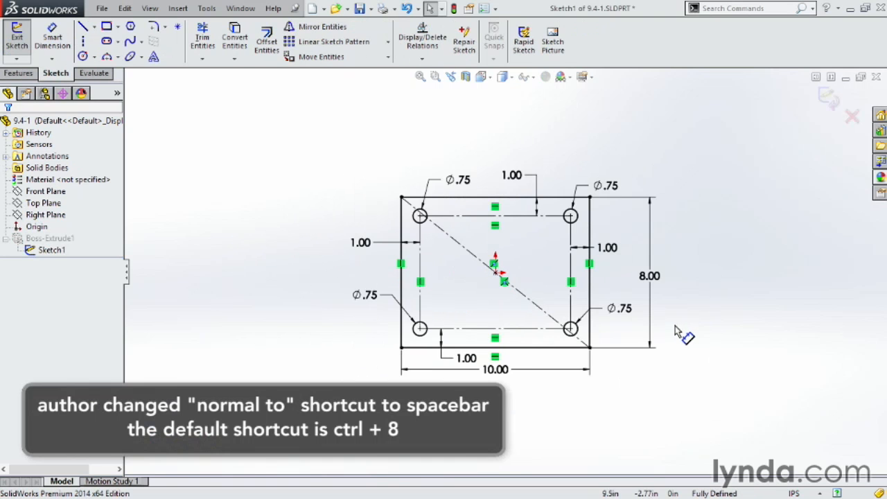
scroll(667, 217, "down", 2)
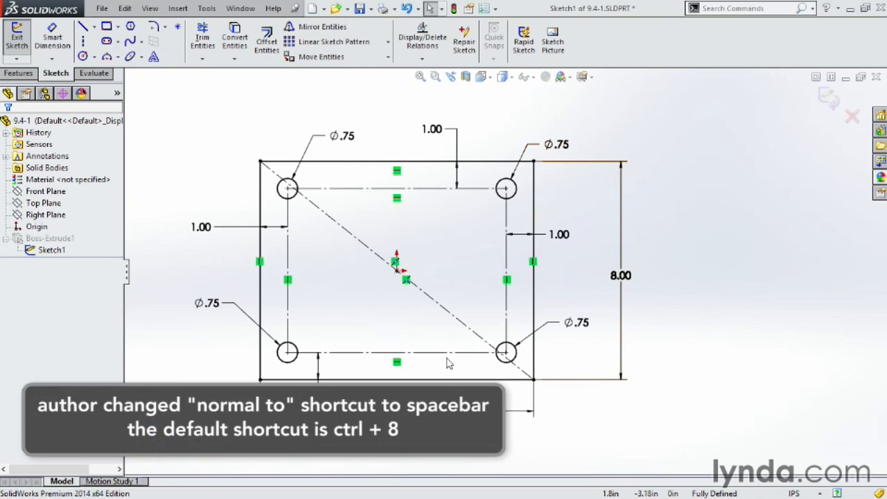
left_click_drag(208, 310, 204, 323)
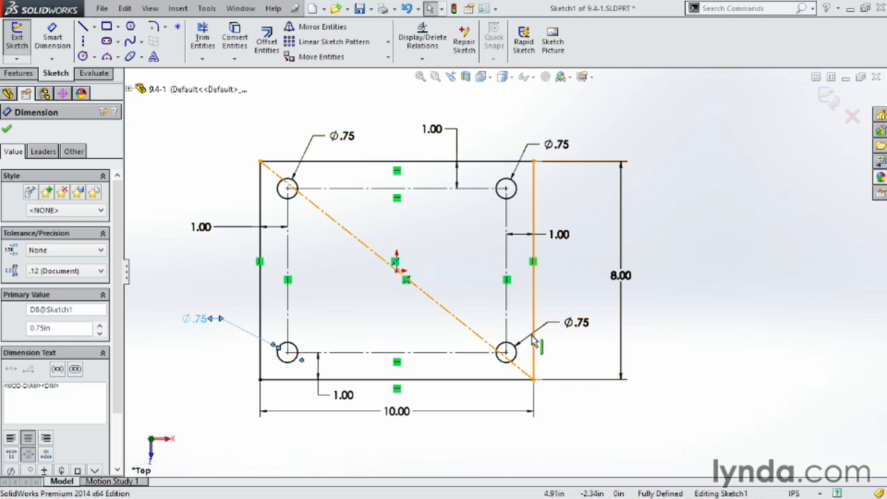
left_click(830, 101)
middle_click_drag(659, 268, 689, 146)
Switch to the open part 9.4-2.SLDPRT
left_click(251, 10)
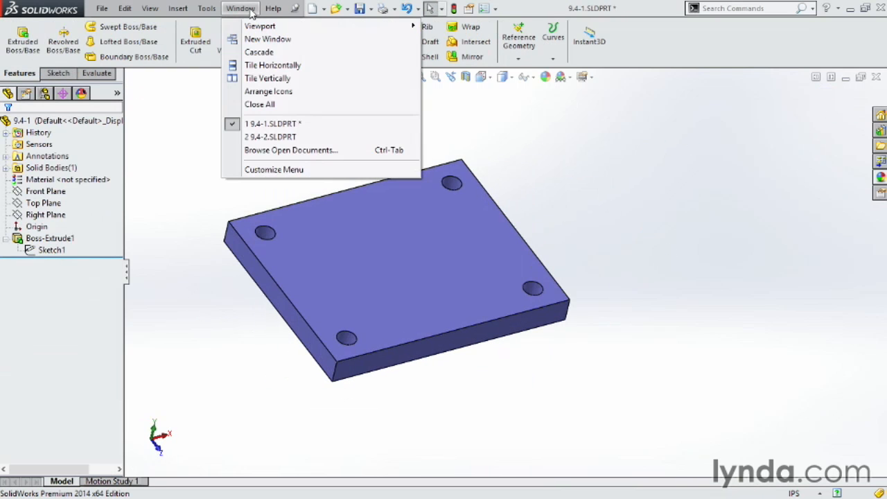
mouse_move(267, 142)
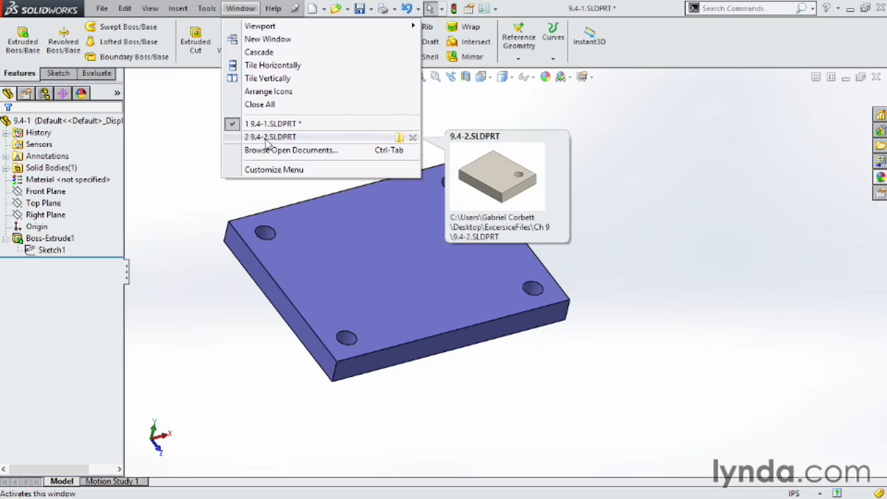
left_click(266, 142)
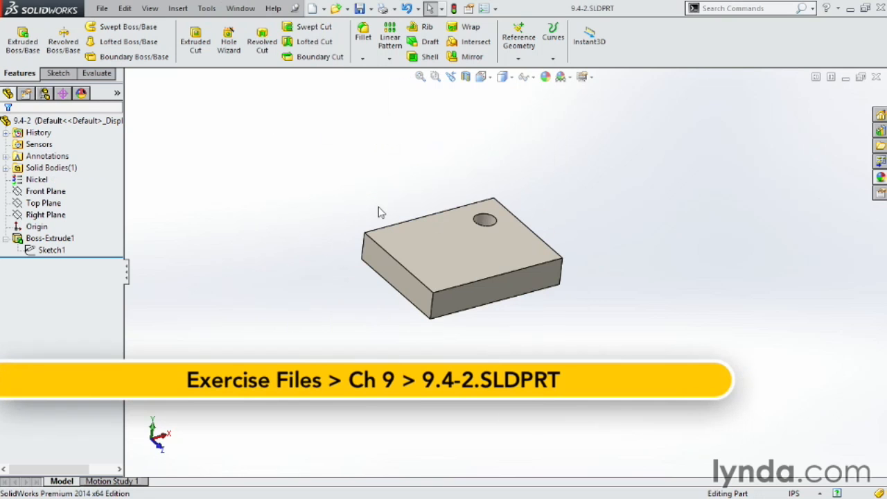
Open the base sketch of the single-hole block, examine its dimensions and relations, and leave the sketch
left_click(49, 249)
left_click(40, 224)
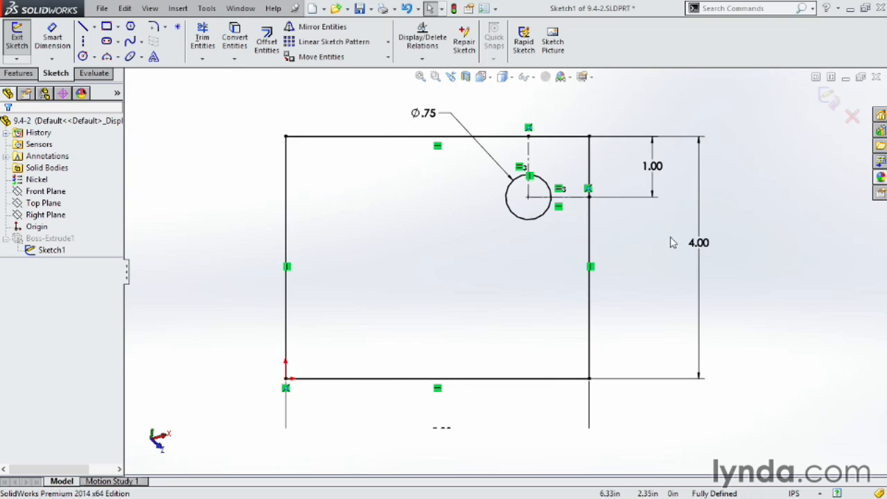
key("z")
key("z")
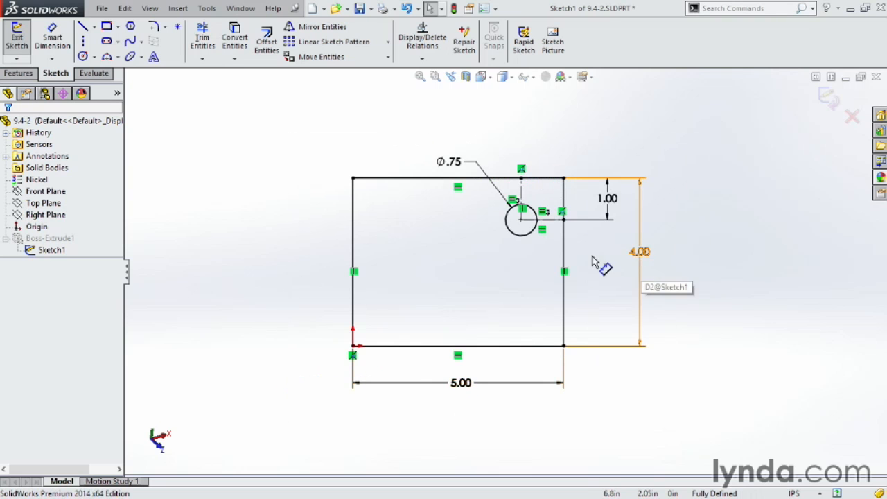
left_click(430, 147)
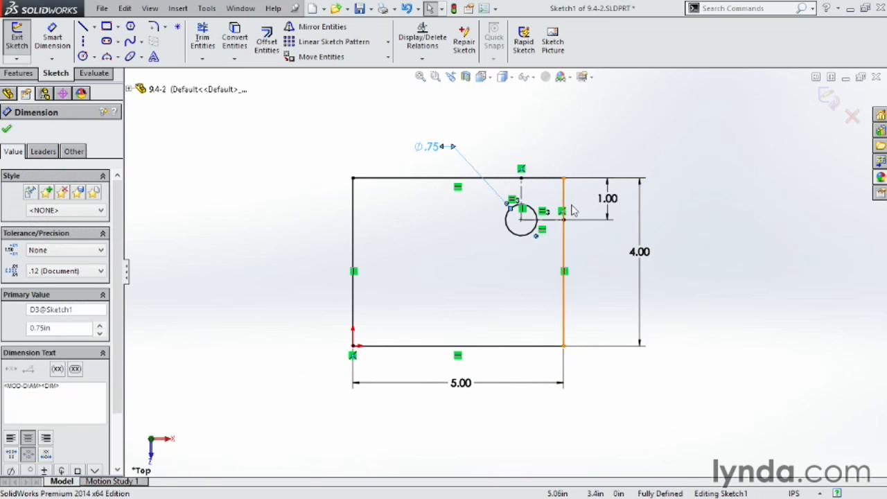
left_click(700, 231)
scroll(568, 239, "down", 3)
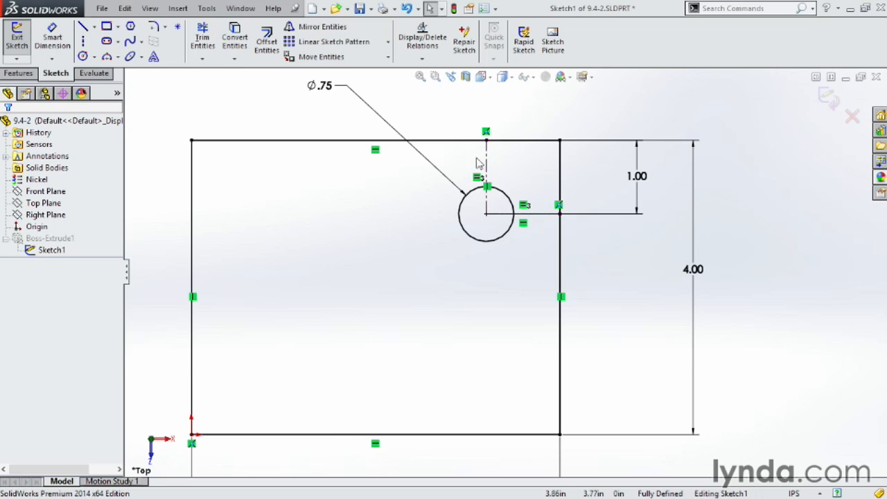
scroll(595, 255, "up", 2)
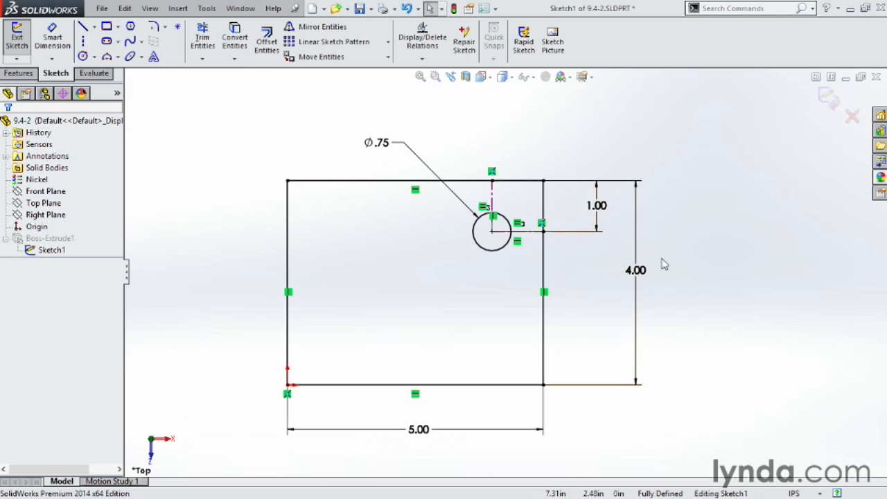
left_click(823, 95)
scroll(687, 276, "up", 2)
mouse_move(687, 276)
middle_mouse_down()
mouse_move(701, 151)
mouse_move(703, 182)
mouse_move(698, 156)
middle_mouse_up()
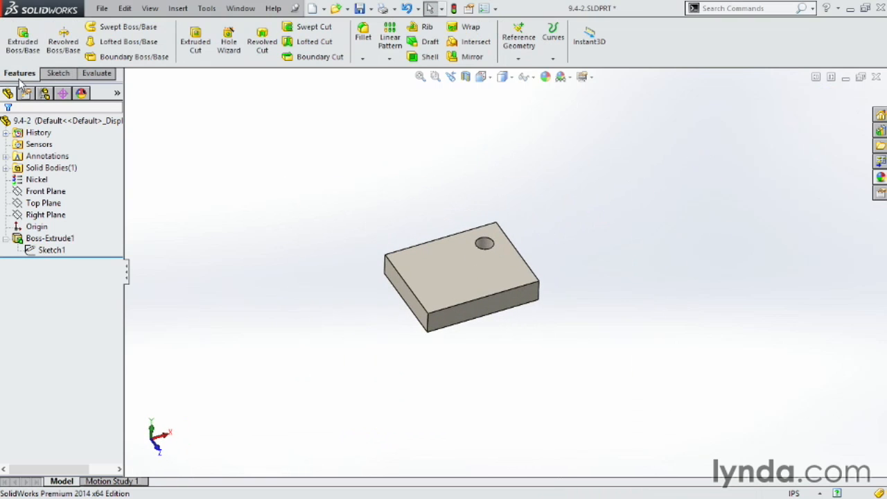
Mirror the block's solid body about the short end face farthest from the hole, with Merge solids enabled
left_click(472, 57)
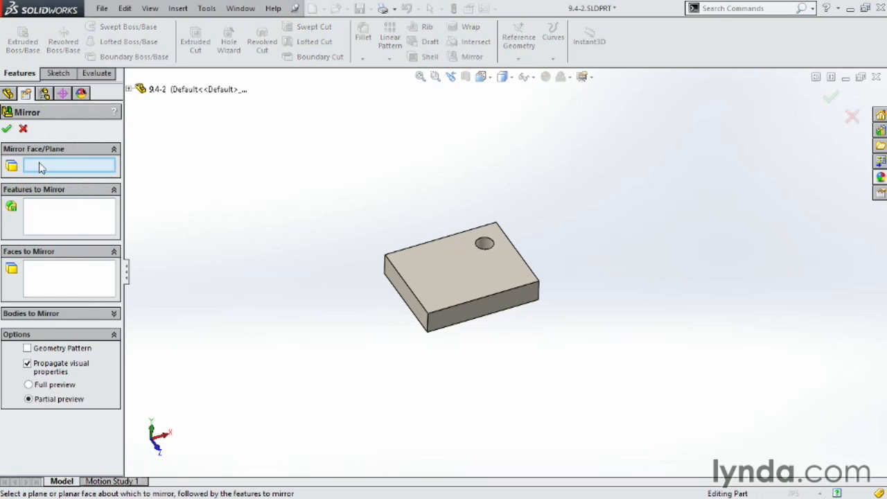
left_click(411, 310)
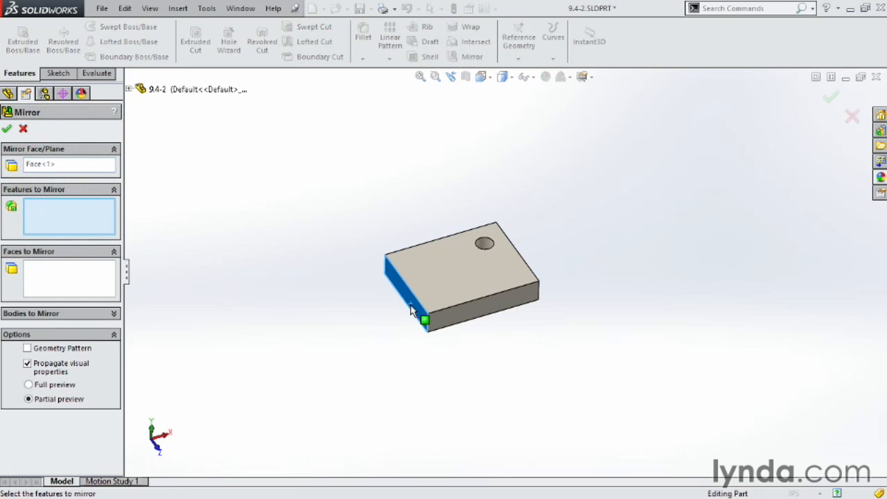
left_click(452, 320)
left_click(439, 325)
left_click(114, 189)
left_click(115, 211)
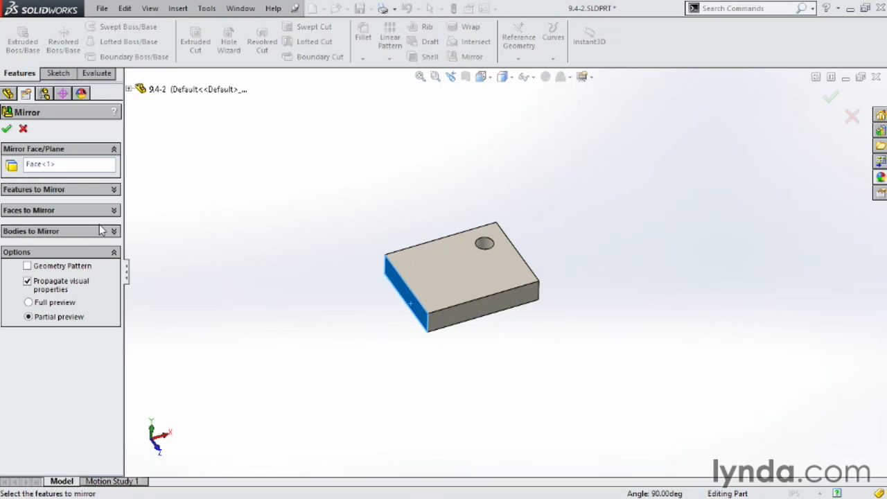
left_click(111, 233)
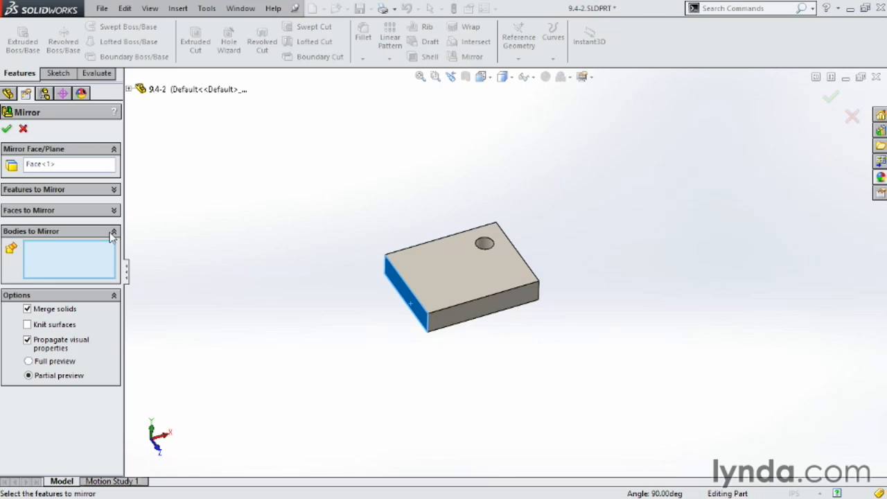
left_click(459, 261)
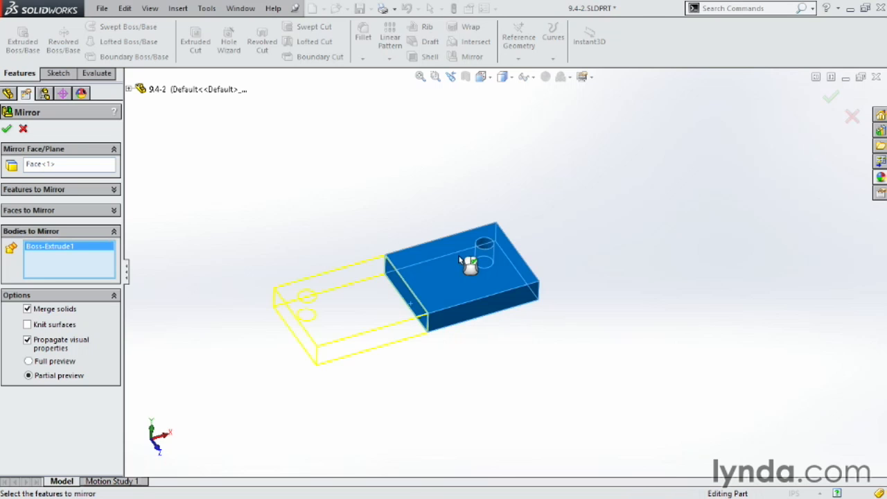
left_click(6, 129)
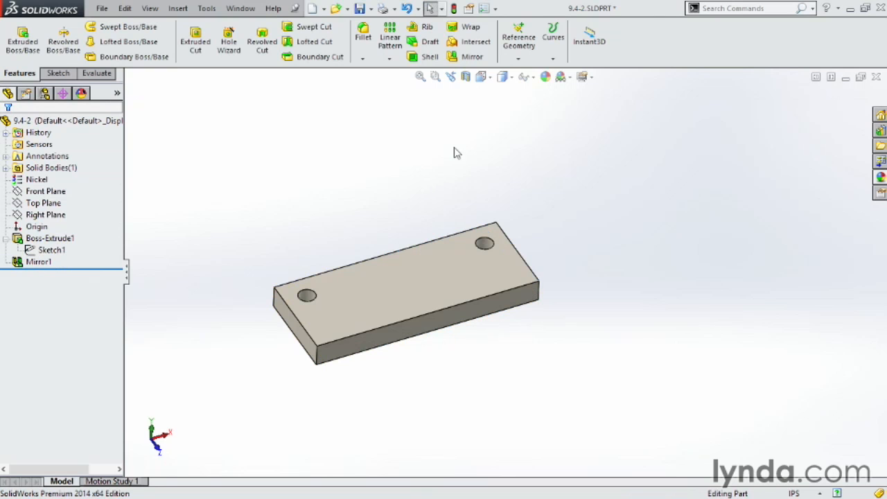
Mirror the merged two-hole body about its long front side face, with Merge solids enabled
left_click(473, 57)
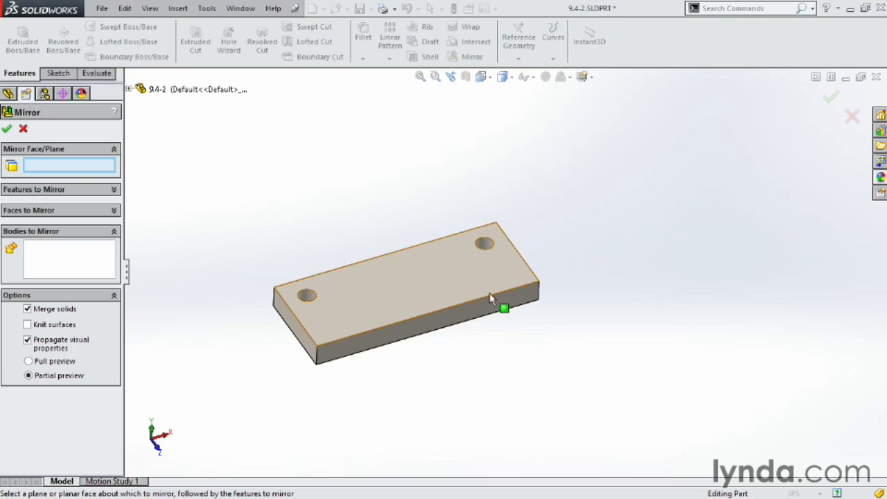
left_click(402, 336)
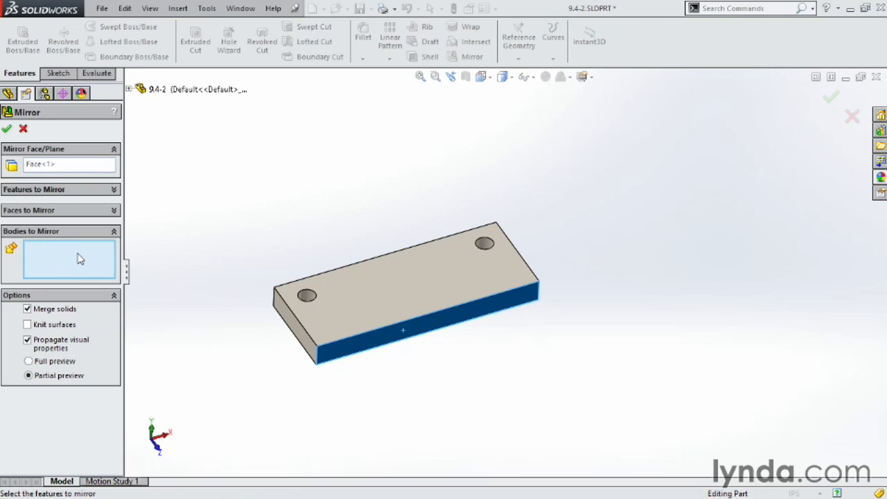
left_click(474, 288)
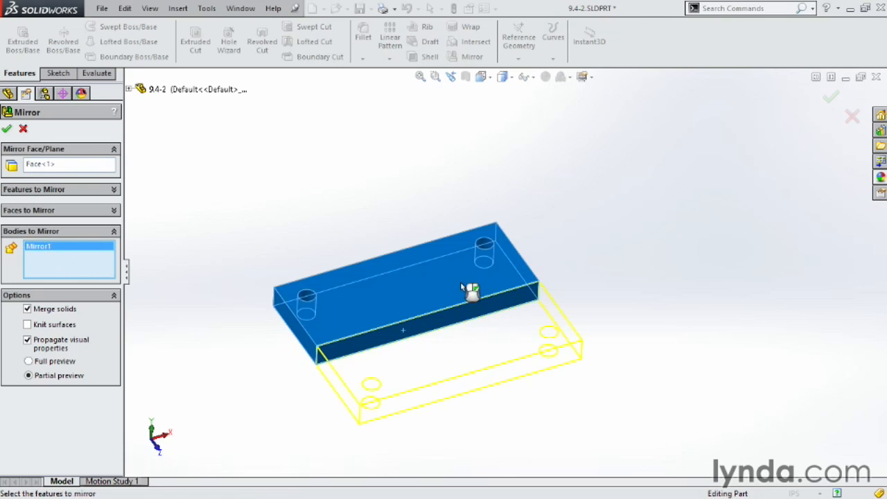
left_click(6, 129)
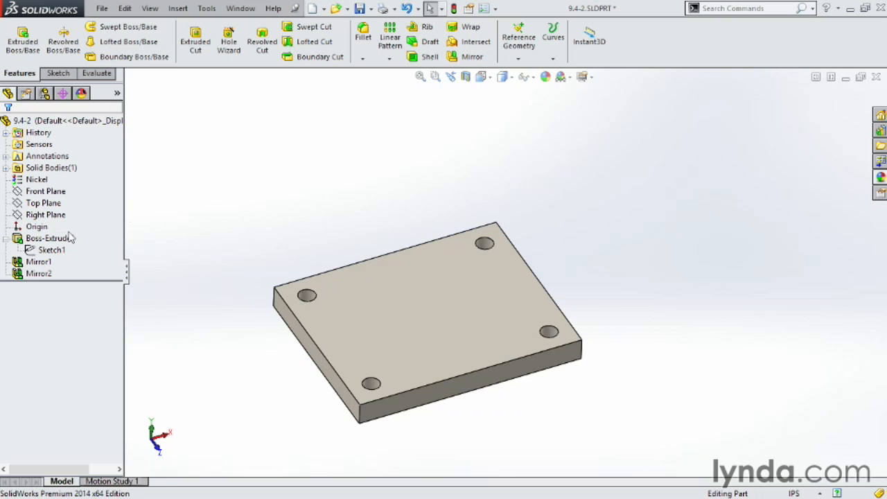
Review the base extrusion and the two mirror features in the part's feature history
left_click(5, 238)
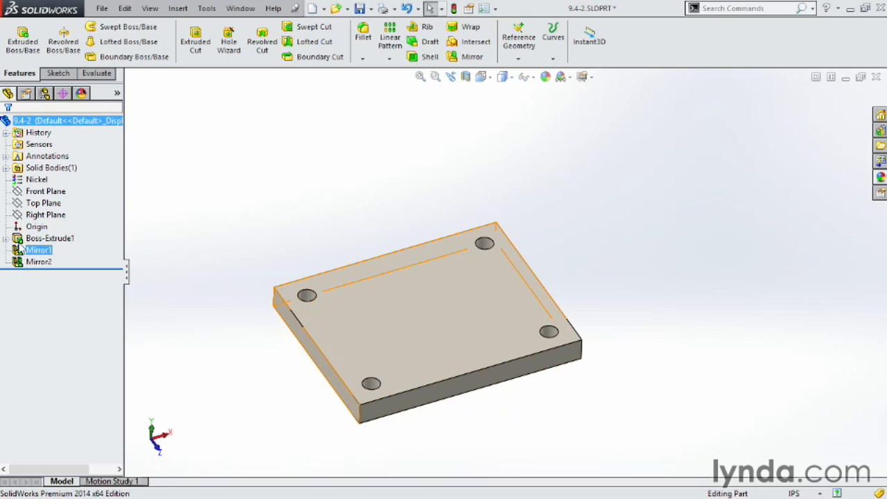
left_click(20, 240)
left_click(28, 251)
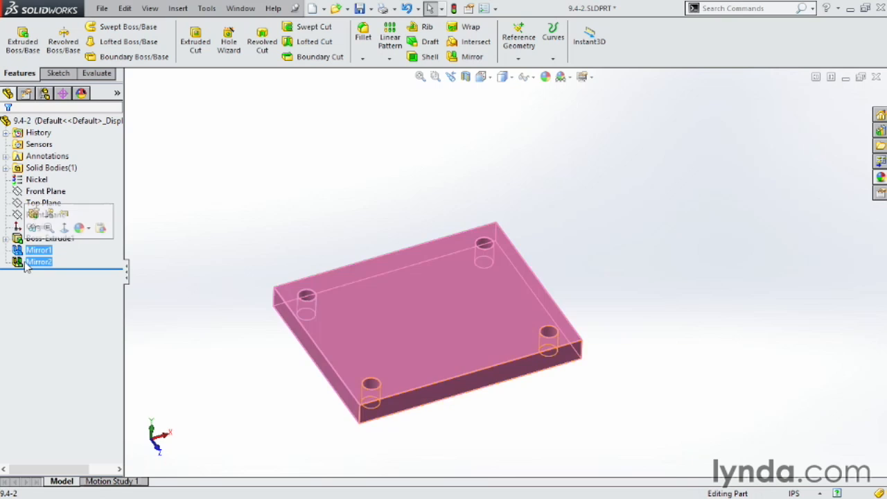
left_click(188, 252)
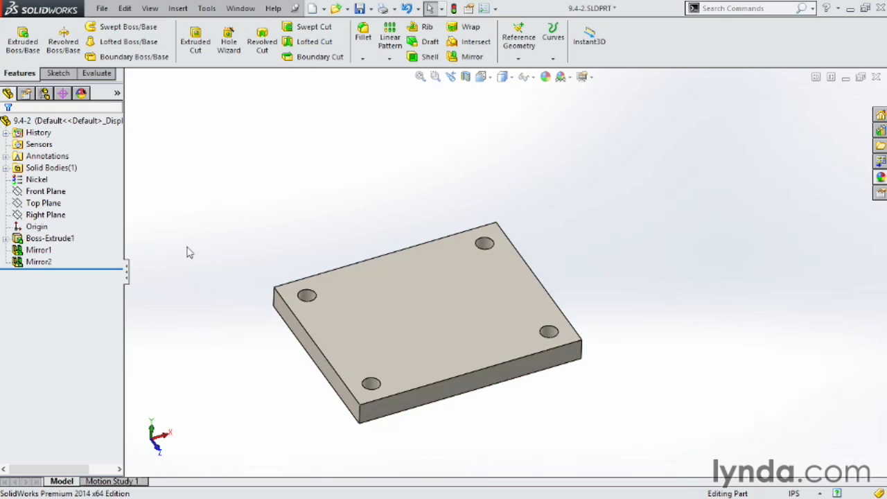
Add a corner rectangle below and left of the hole in the base extrusion's sketch, and exit the sketch to rebuild the plate
left_click(21, 241)
left_click(6, 239)
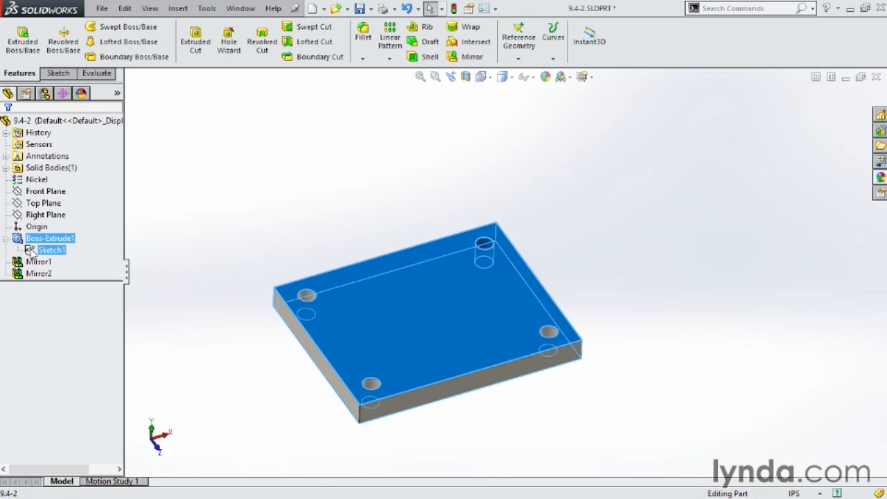
left_click(32, 251)
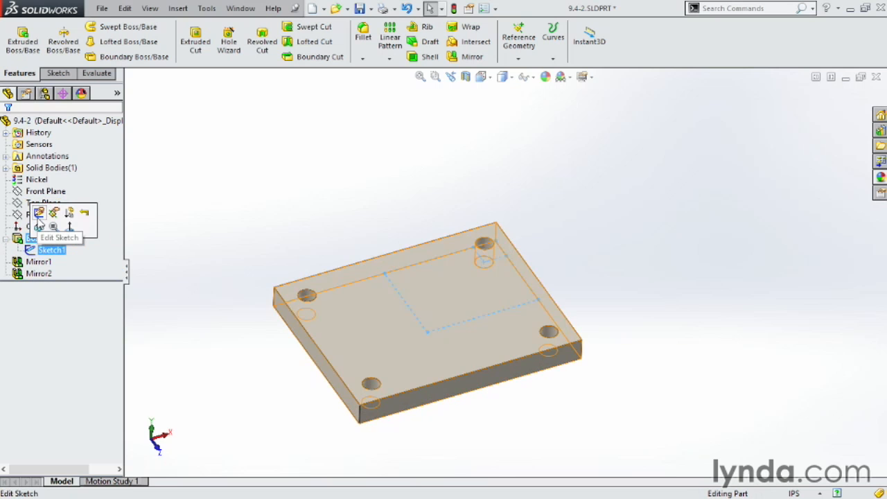
left_click(39, 213)
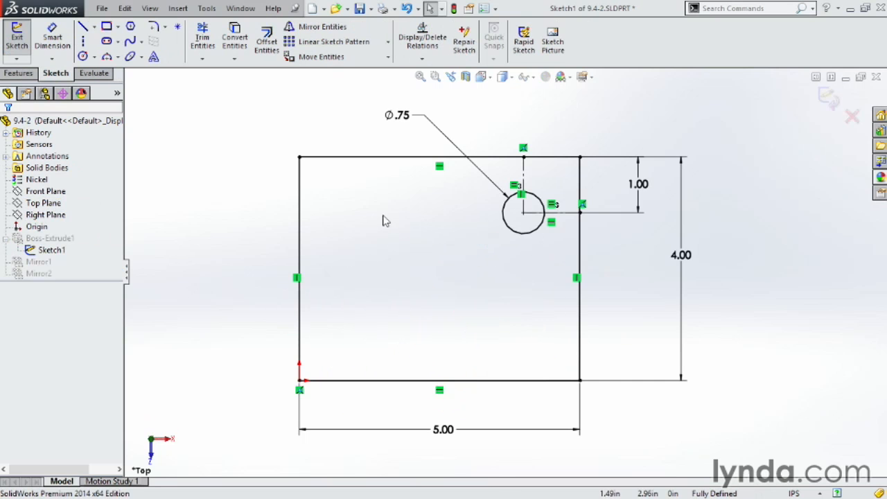
left_click(106, 26)
left_click(376, 256)
left_click(483, 325)
key("Escape")
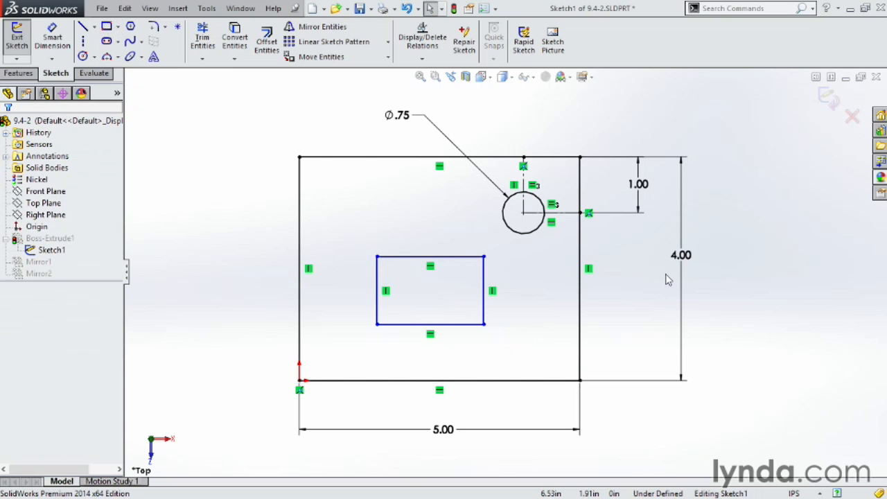
left_click(829, 98)
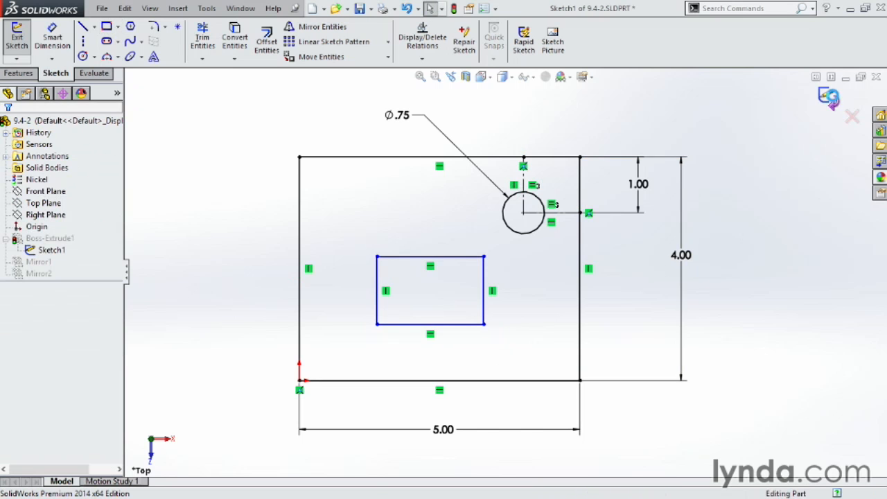
middle_click_drag(687, 350, 699, 225)
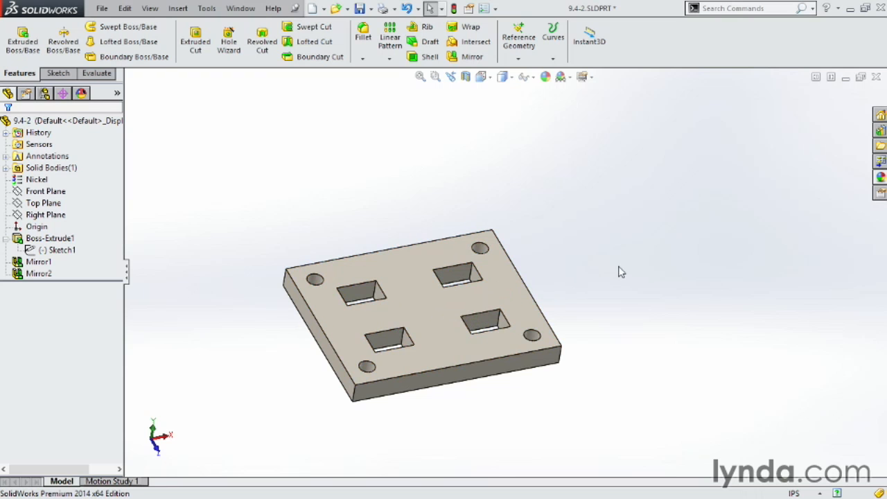
Sketch a circle of about 0.76 in radius on the plate's top face, between the right-hand pair of rectangular holes and the short edge
left_click(500, 284)
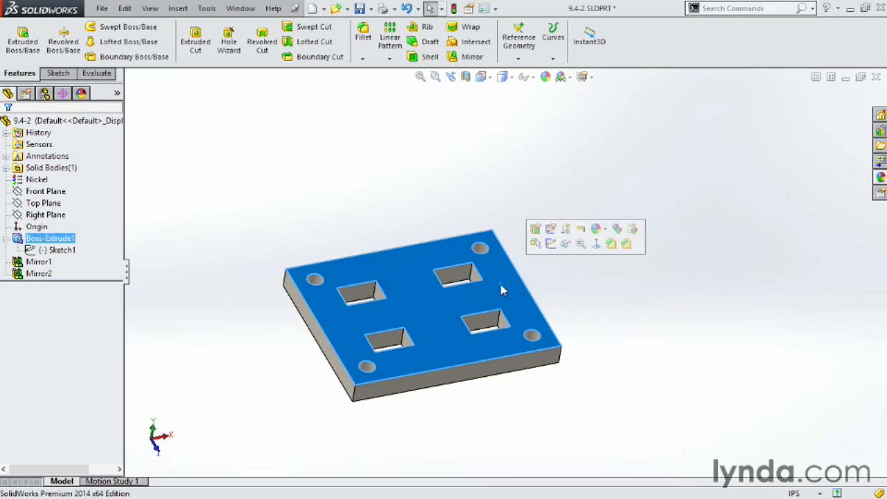
left_click(57, 72)
left_click(20, 40)
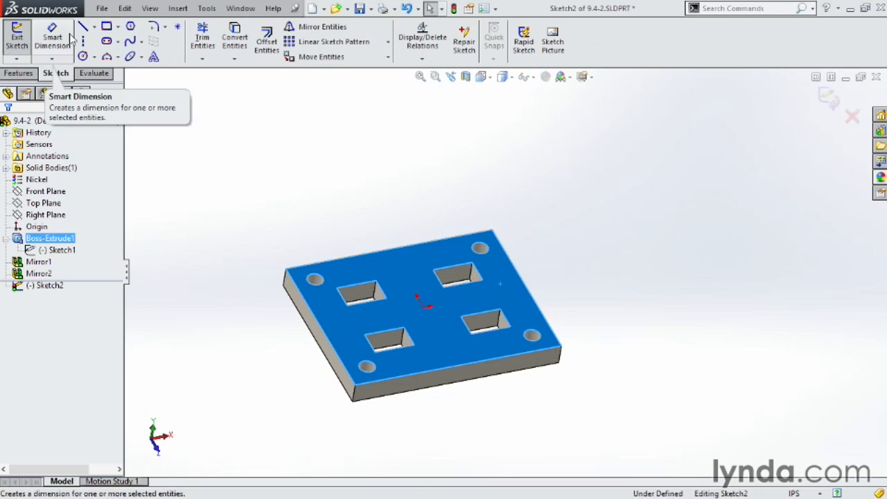
left_click(83, 56)
left_click(503, 287)
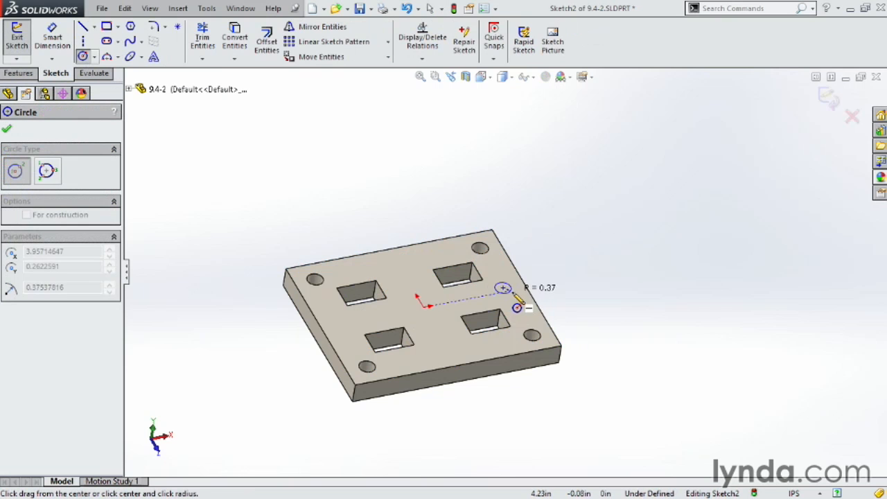
left_click(517, 298)
Cut the circle into the plate as a blind extruded cut 0.10 in deep
left_click(19, 73)
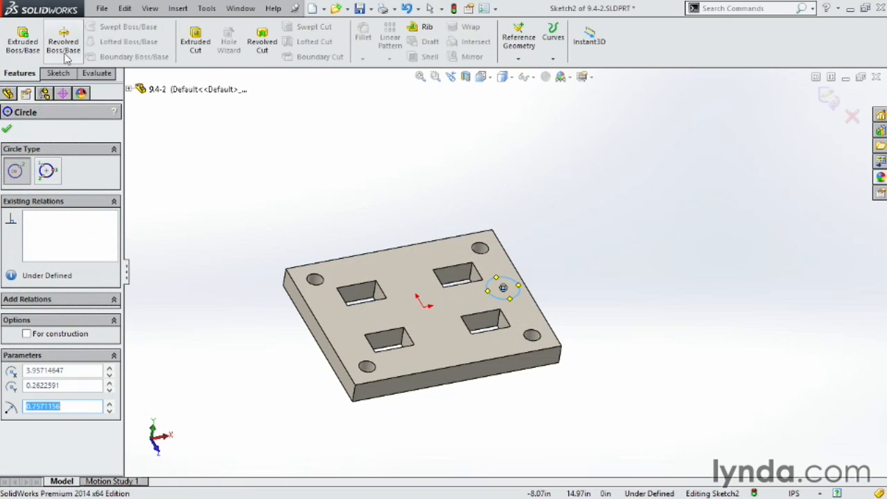
left_click(195, 38)
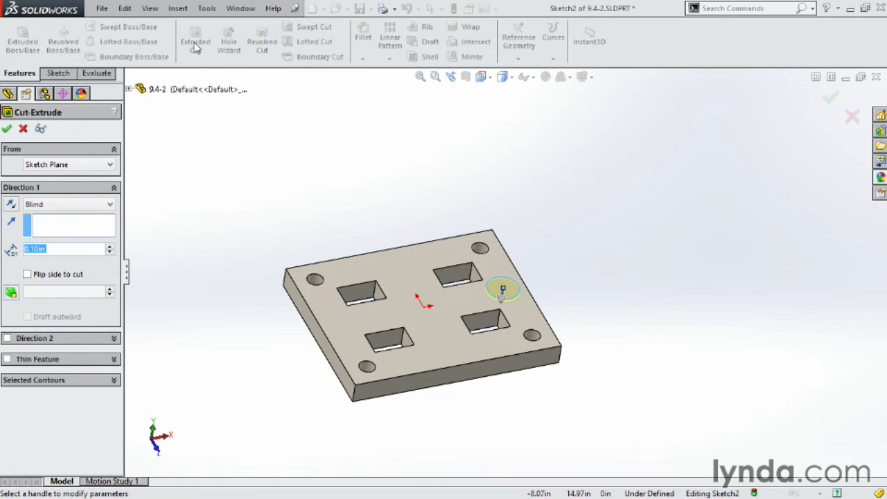
left_click(7, 129)
scroll(545, 287, "down", 4)
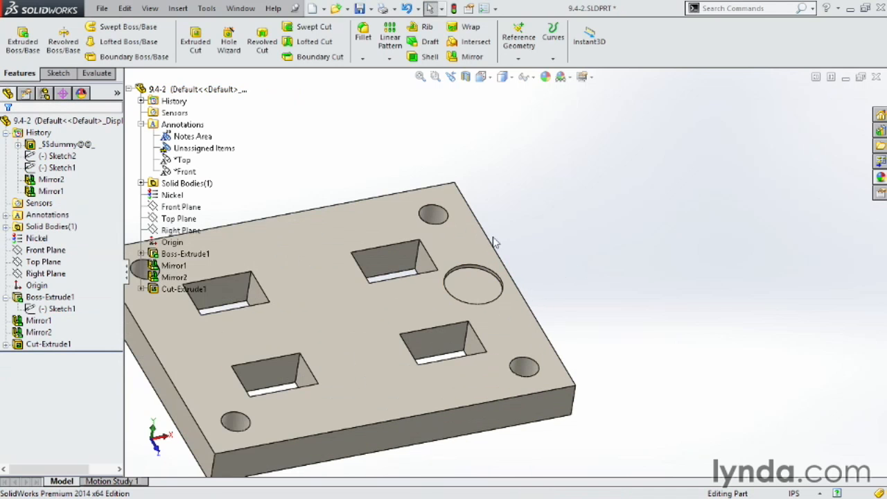
scroll(517, 275, "up", 3)
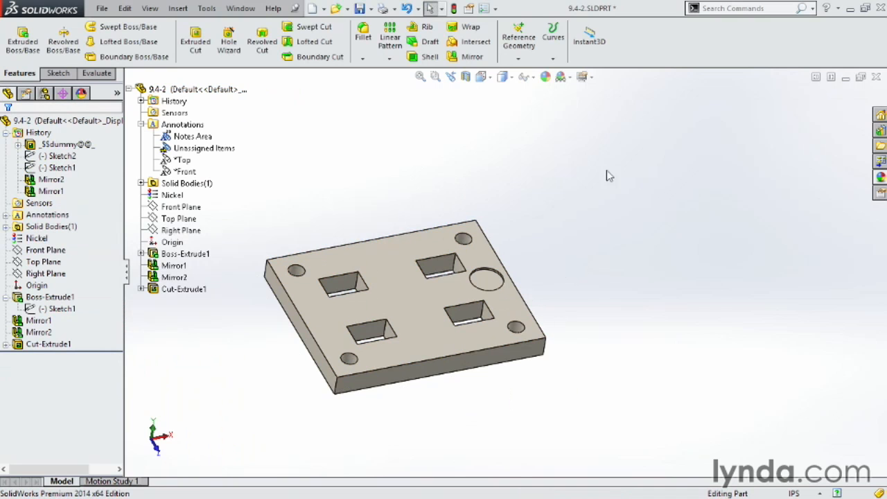
Mirror the shallow circular cut as a feature about the Right Plane to the opposite end of the plate
left_click(474, 57)
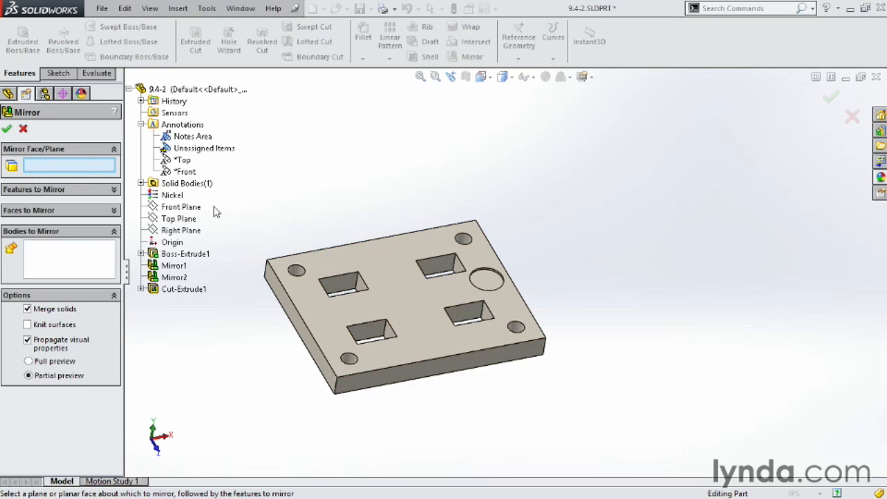
left_click(171, 235)
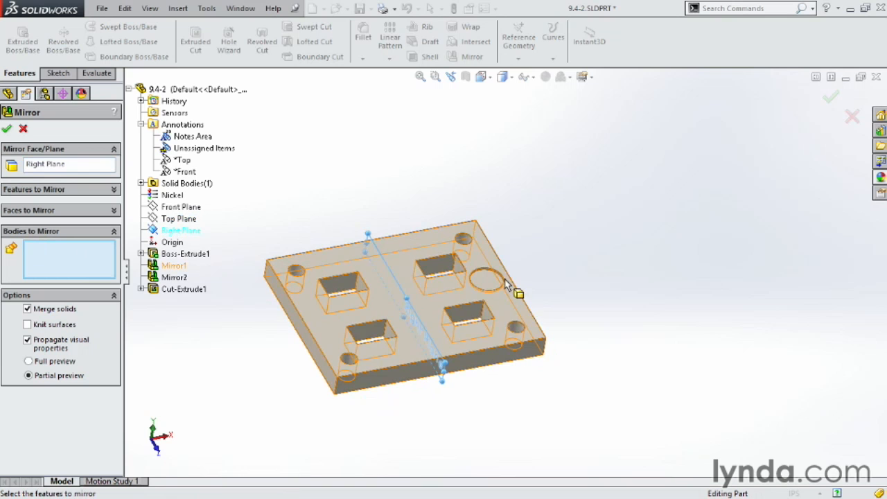
left_click(115, 191)
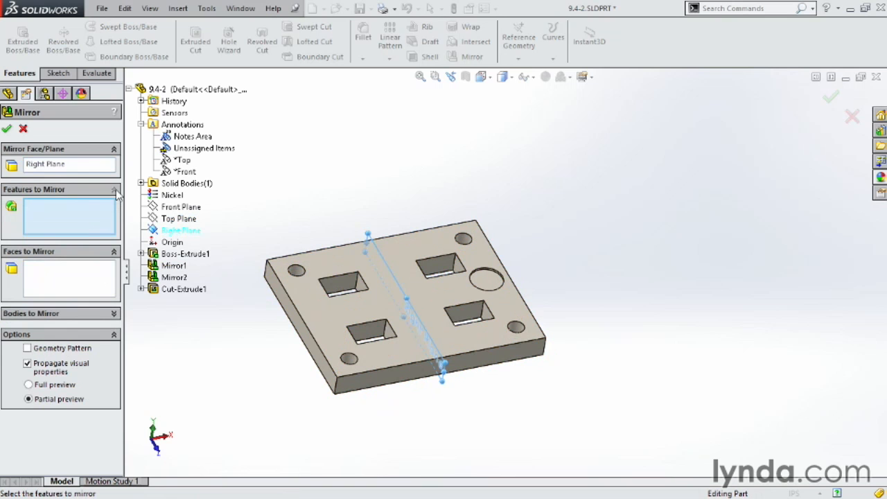
left_click(172, 290)
left_click(7, 130)
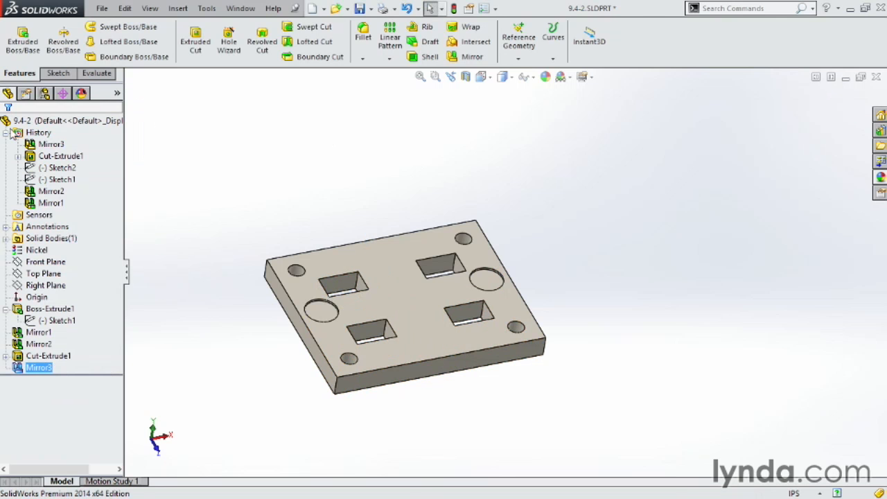